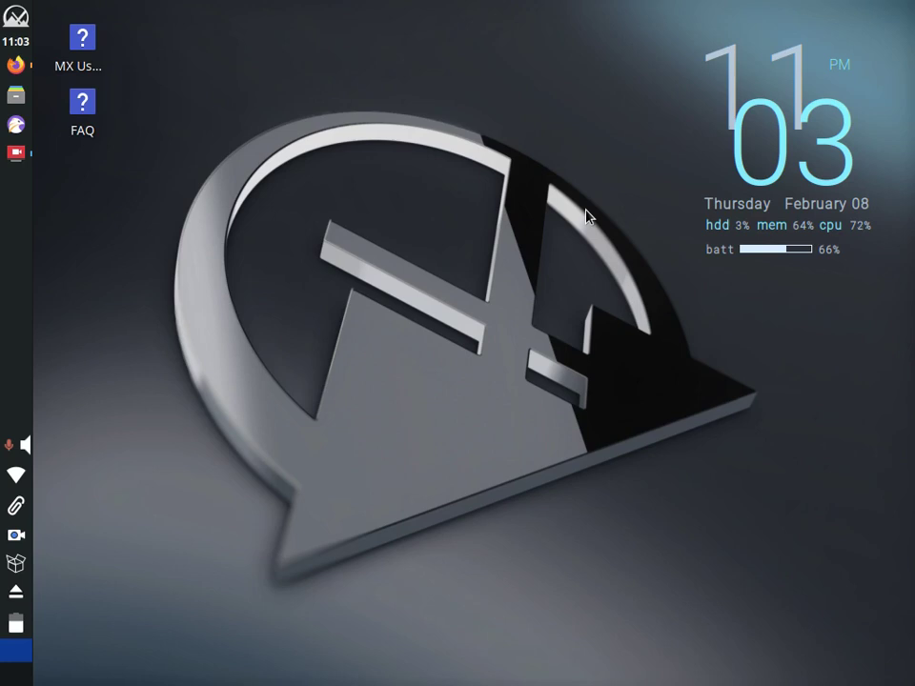
Step: Bring the Firefox window with DistroWatch to the front, showing MX Linux ranked first
click(17, 65)
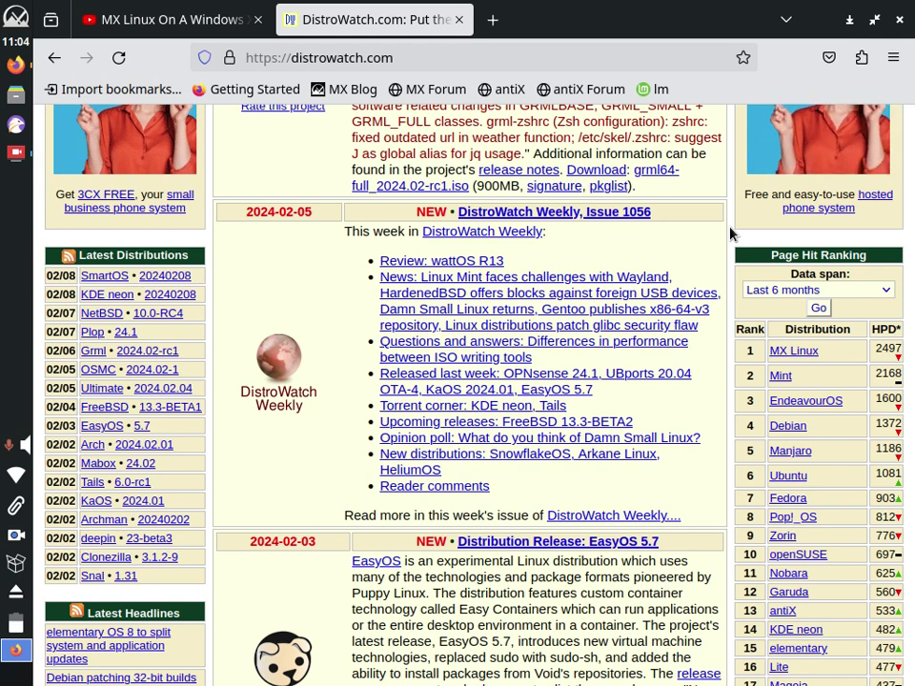
Step: Minimize Firefox, dip the screen brightness and restore it to full, and open the Whisker menu
click(848, 20)
key(XF86MonBrightnessUp)
key(XF86MonBrightnessDown)
key(XF86MonBrightnessUp)
key(XF86MonBrightnessUp)
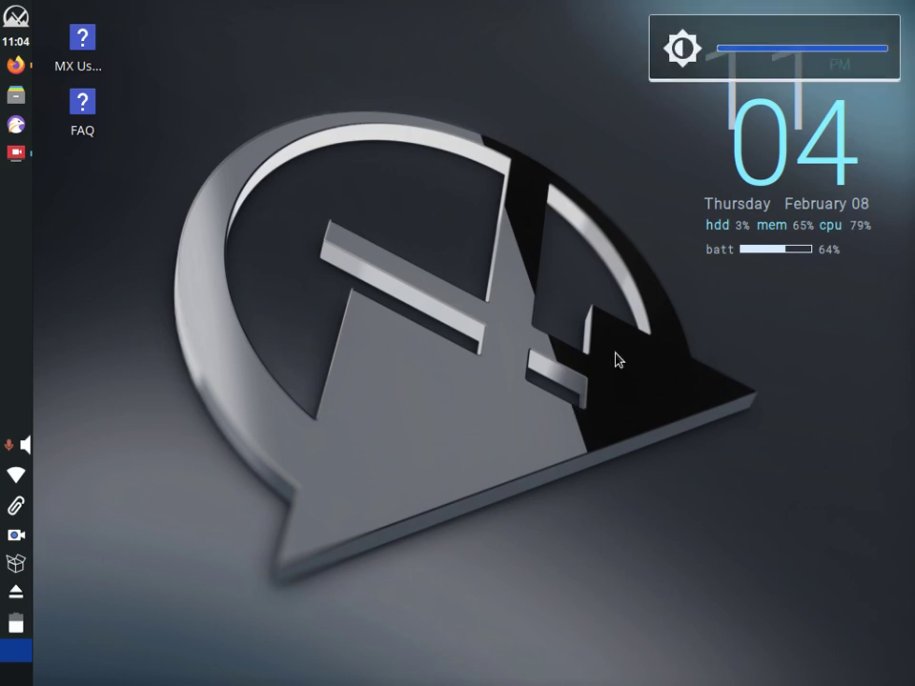
click(17, 18)
Step: Open a terminal in the Desktop folder, run neofetch, and move the window up and right
click(518, 252)
right_click(231, 222)
click(332, 400)
text(neofetch)
key(Return)
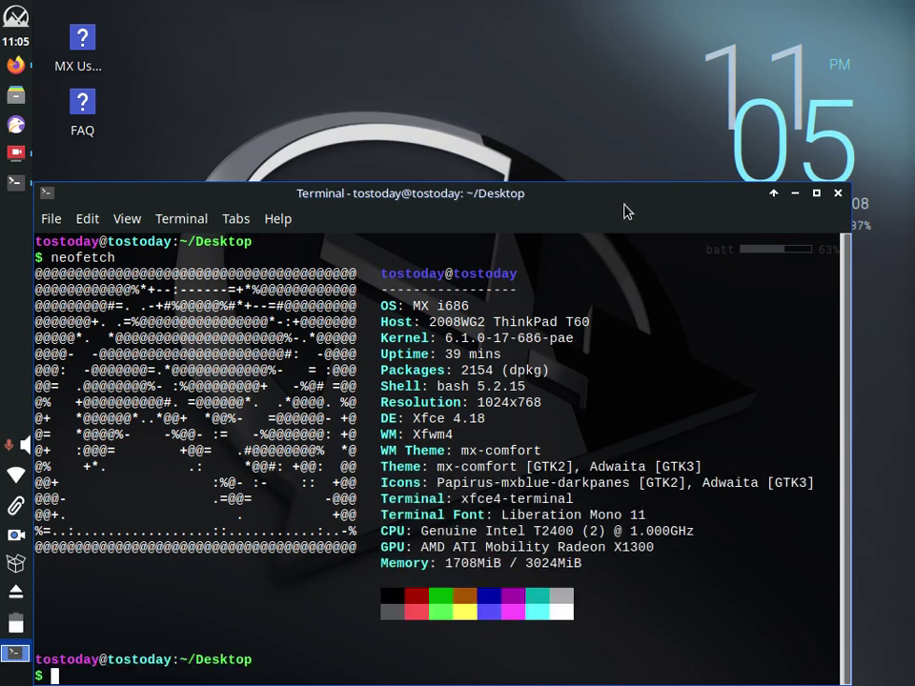
mouse_move(626, 200)
mouse_down()
mouse_move(660, 143)
mouse_move(662, 113)
mouse_up()
Step: Minimize the terminal, launch Power Manager from the Whisker menu, and view its System tab
click(827, 100)
click(19, 17)
text(power)
click(151, 28)
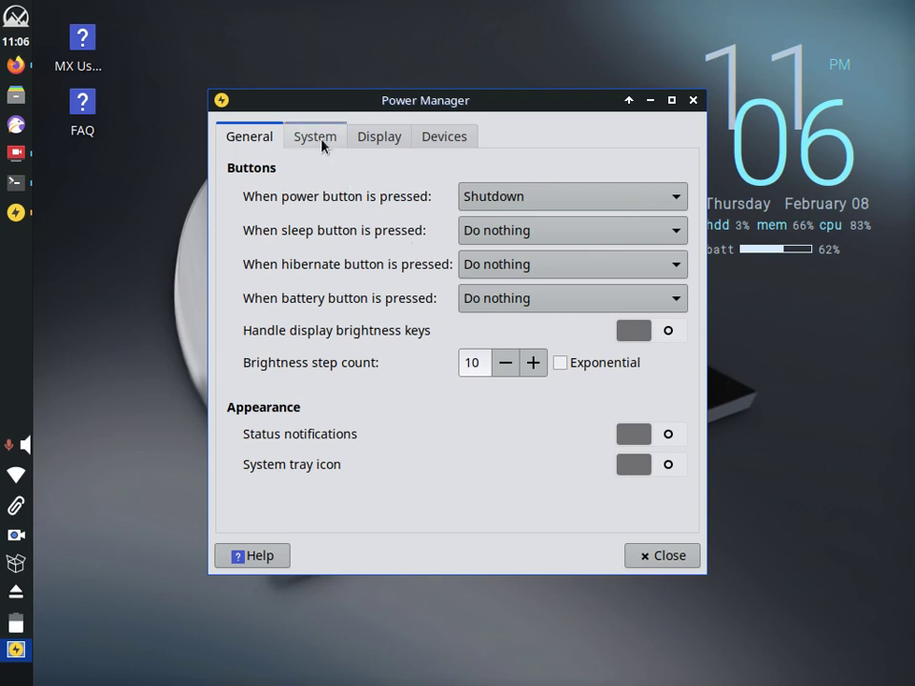
click(315, 136)
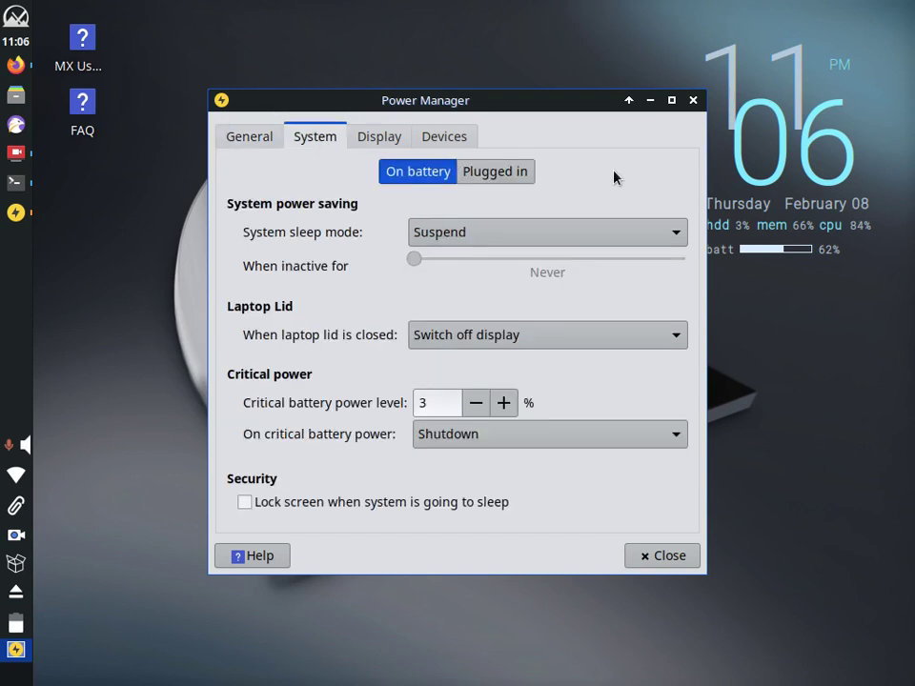
click(17, 153)
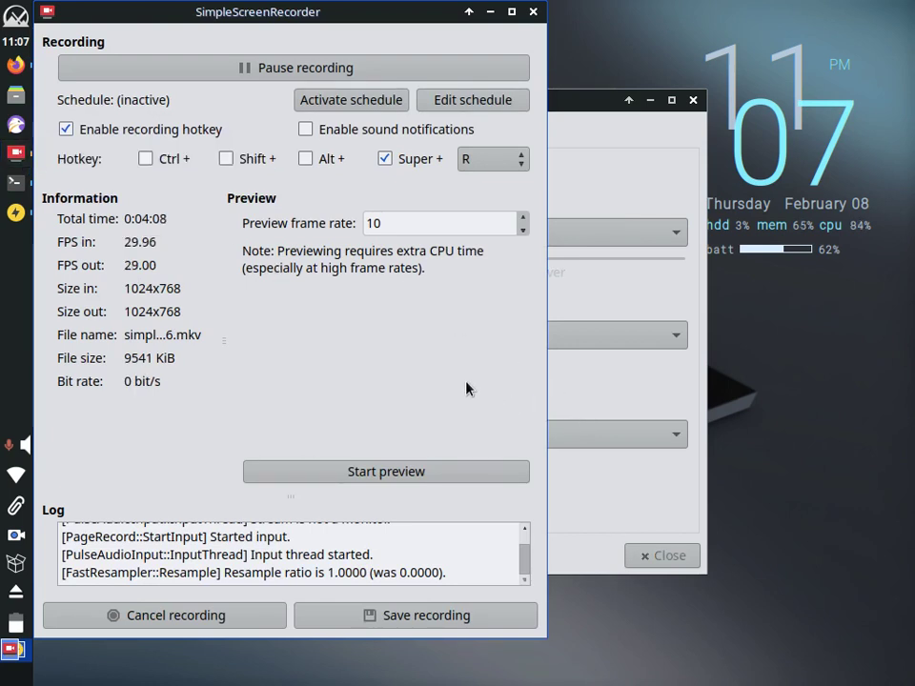